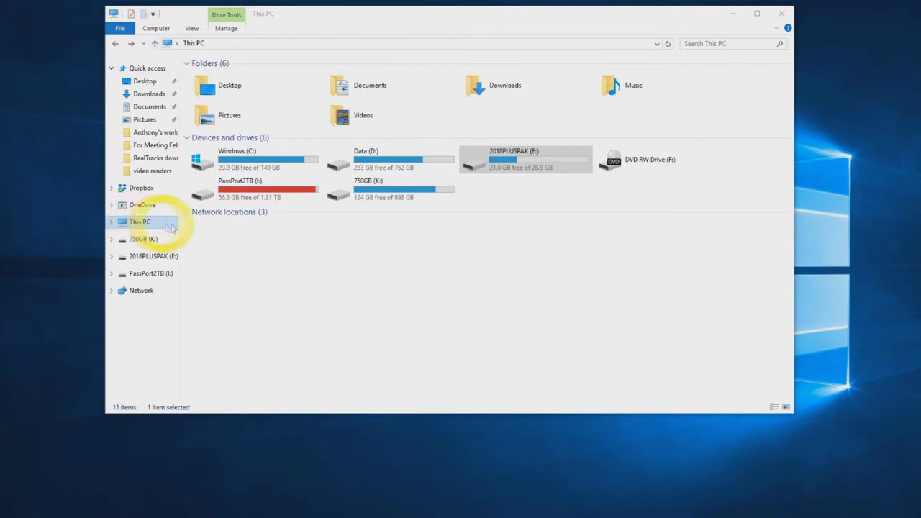
# Launch BB2018_Setup from the Installers folder on the 2018PLUSPAK (E:) drive.
pyautogui.doubleClick(512, 160)
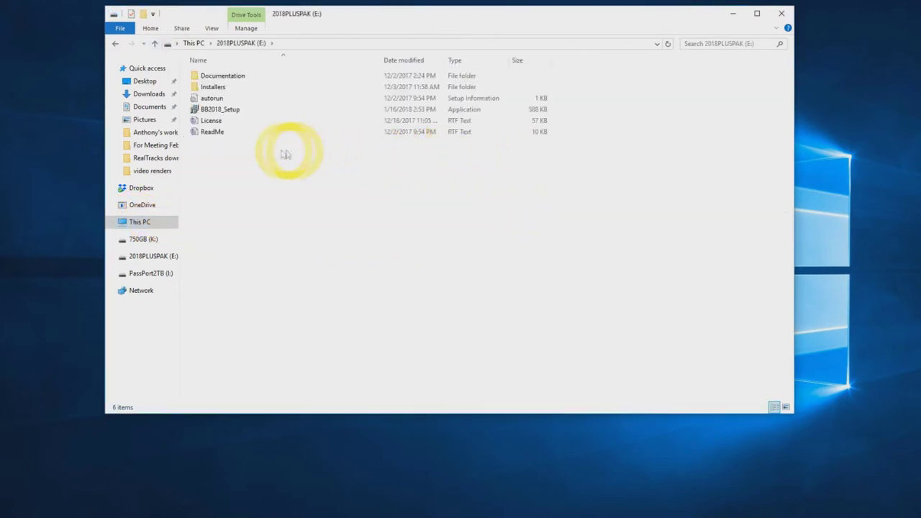
pyautogui.click(216, 86)
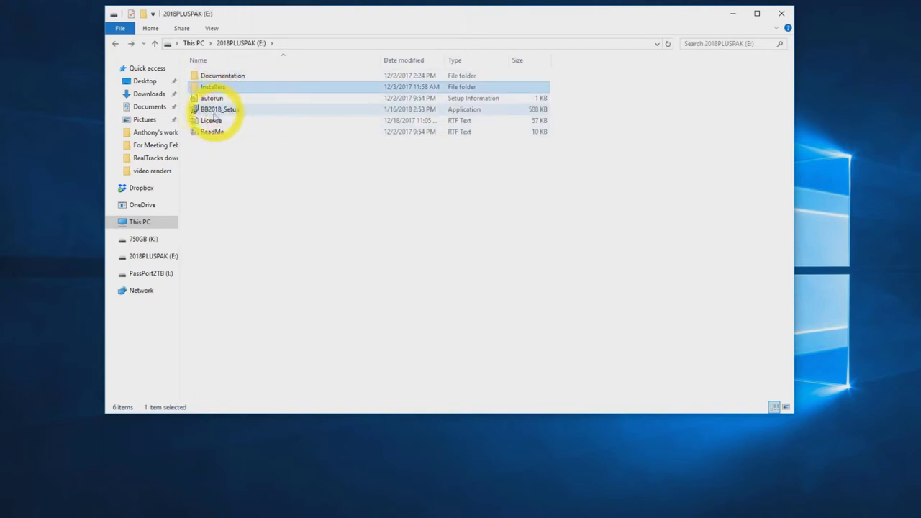
pyautogui.doubleClick(220, 110)
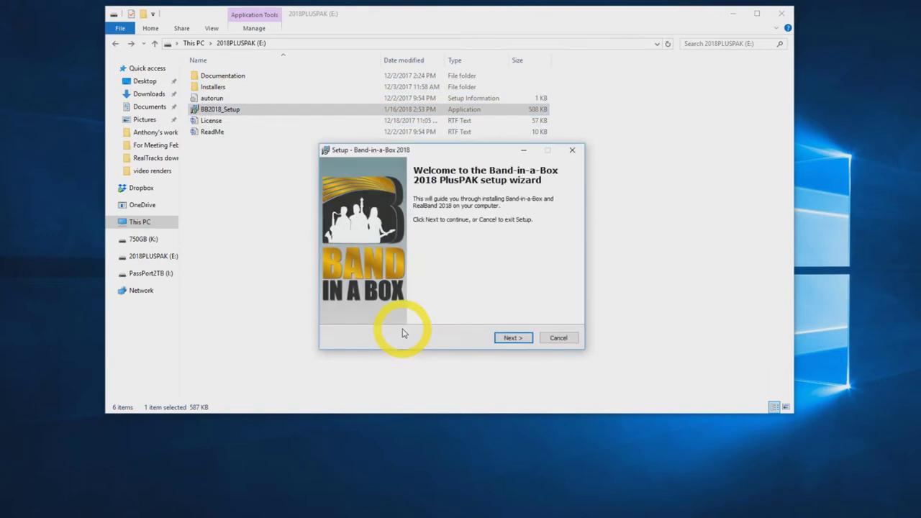
# Read through the license agreement and accept it.
pyautogui.click(510, 338)
pyautogui.scroll(-4, 559, 245)
pyautogui.scroll(-6, 559, 252)
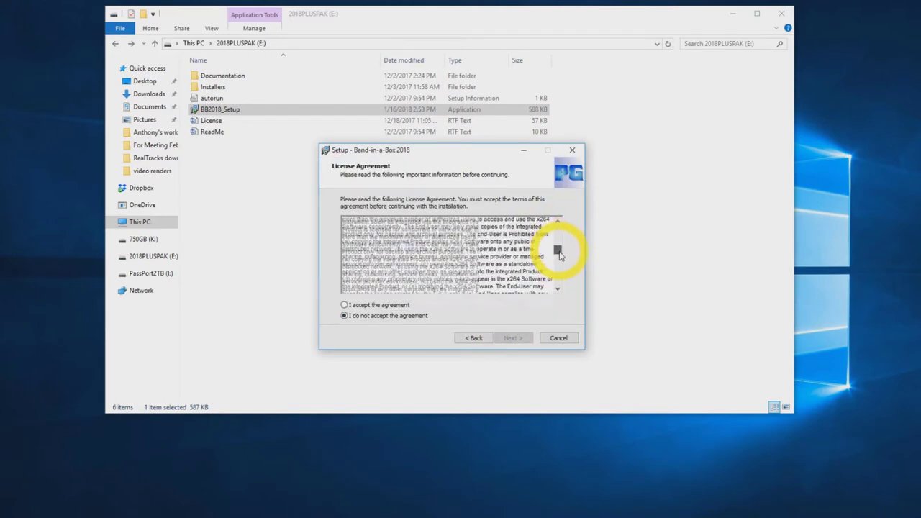
pyautogui.moveTo(559, 252); pyautogui.dragTo(561, 287)
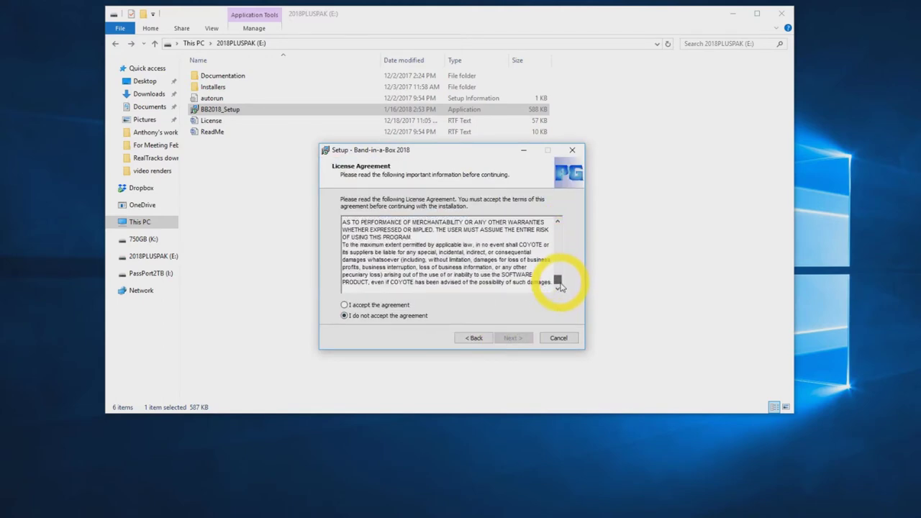
pyautogui.click(346, 306)
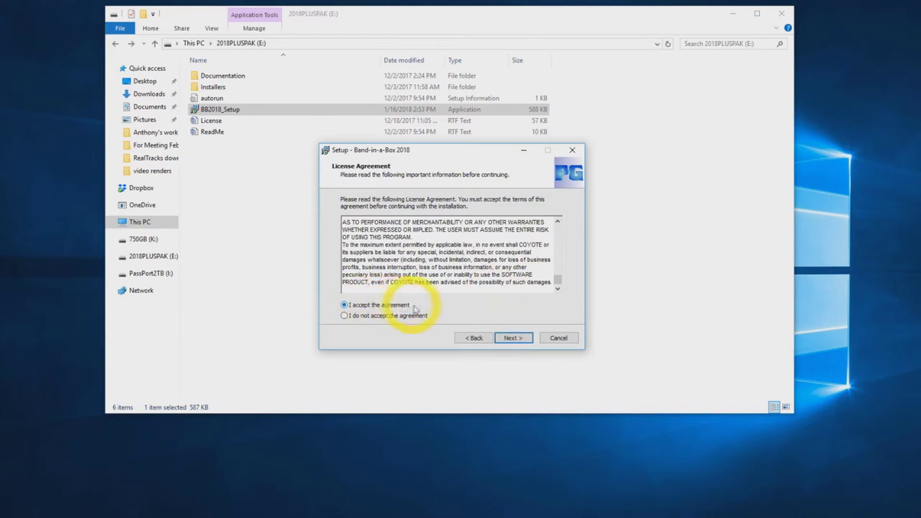
pyautogui.click(509, 339)
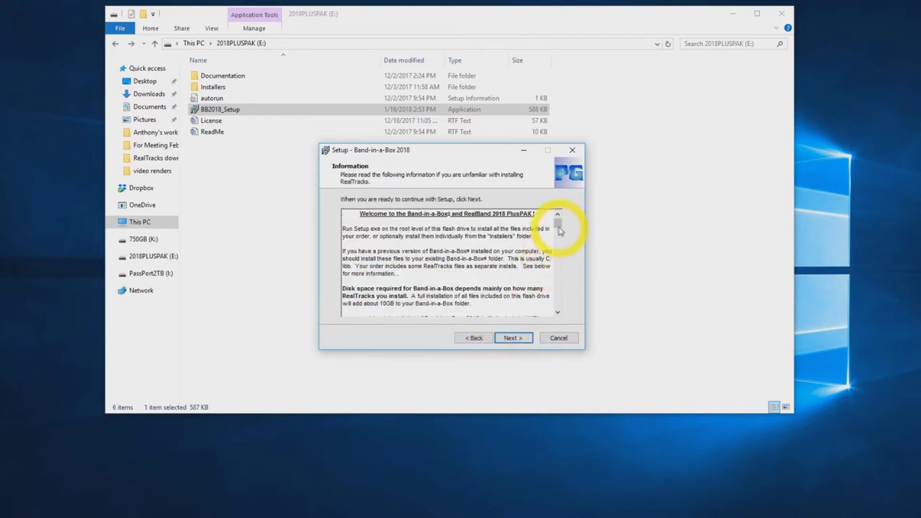
# Review the setup information and keep the default D:\bb and D:\RealBand folders.
pyautogui.moveTo(556, 226); pyautogui.dragTo(565, 249)
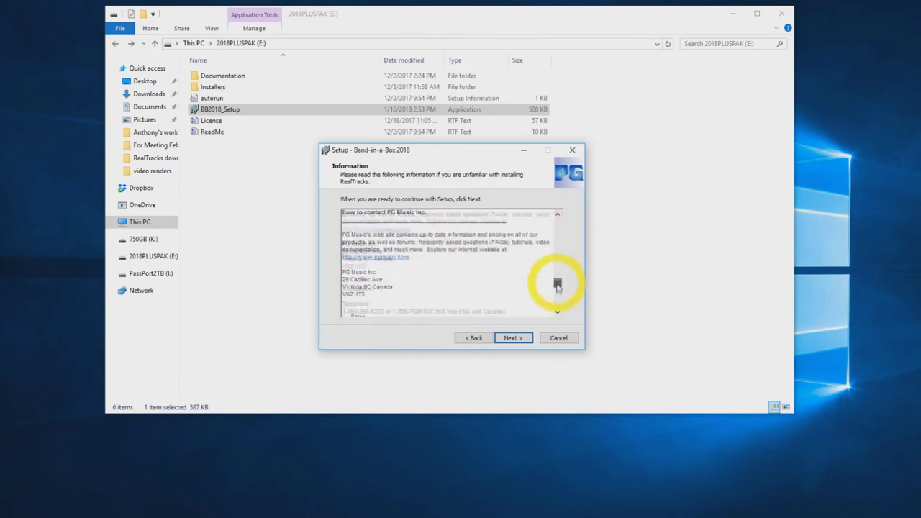
pyautogui.moveTo(565, 249); pyautogui.dragTo(558, 303)
pyautogui.click(512, 338)
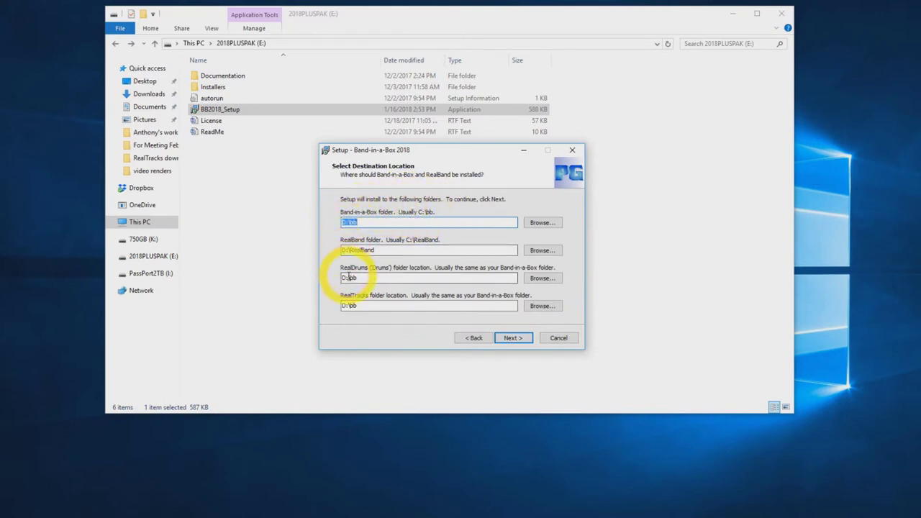
pyautogui.click(513, 338)
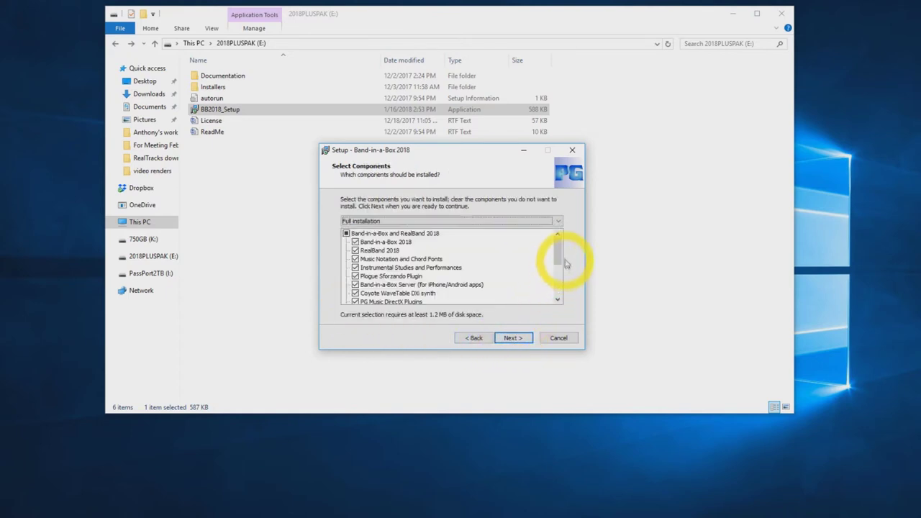
# Add the Print to PDF Driver to the components, install everything, and finish the wizard.
pyautogui.moveTo(559, 248); pyautogui.dragTo(564, 288)
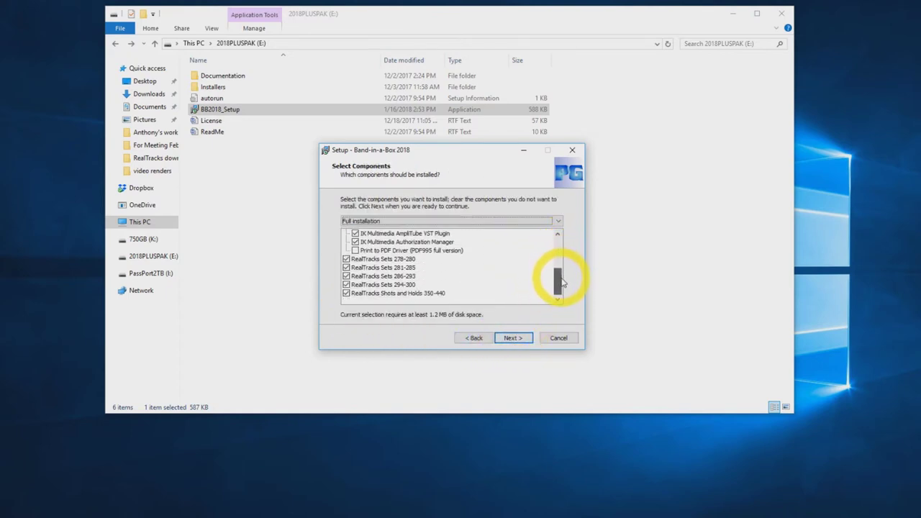
pyautogui.click(355, 251)
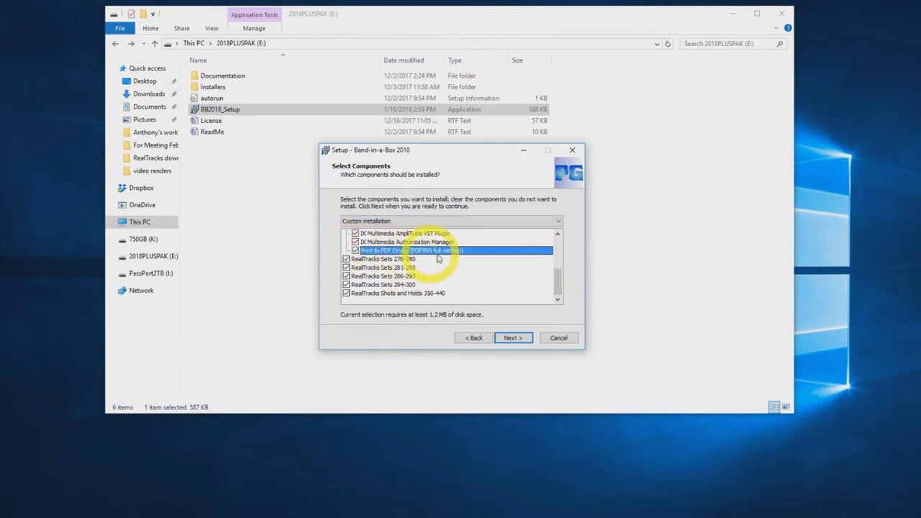
pyautogui.click(509, 339)
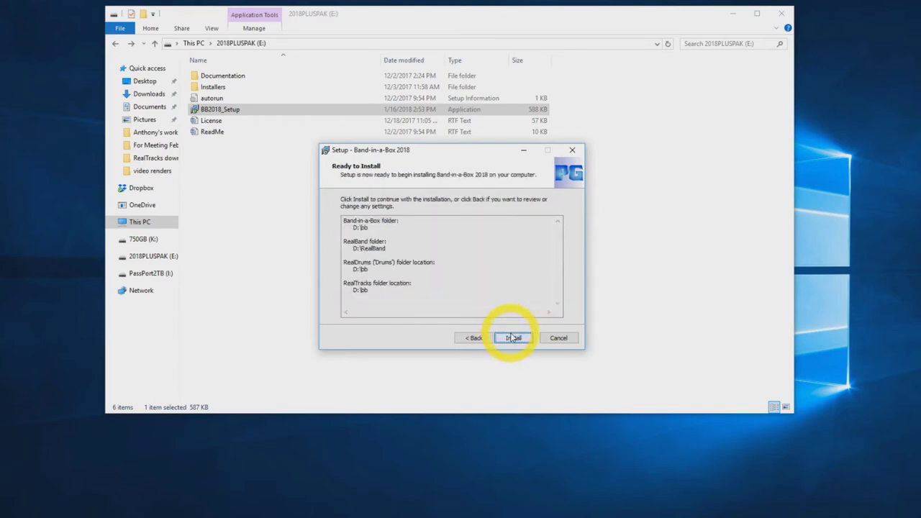
pyautogui.click(513, 338)
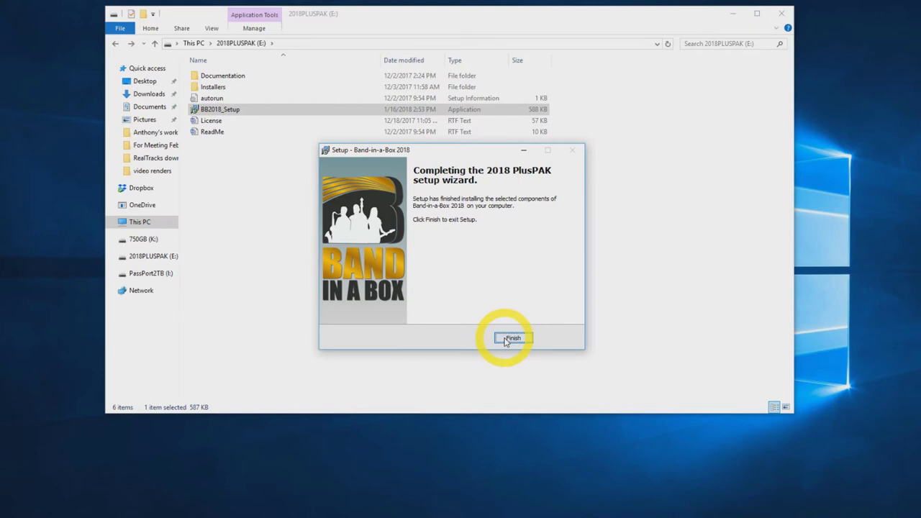
pyautogui.click(506, 340)
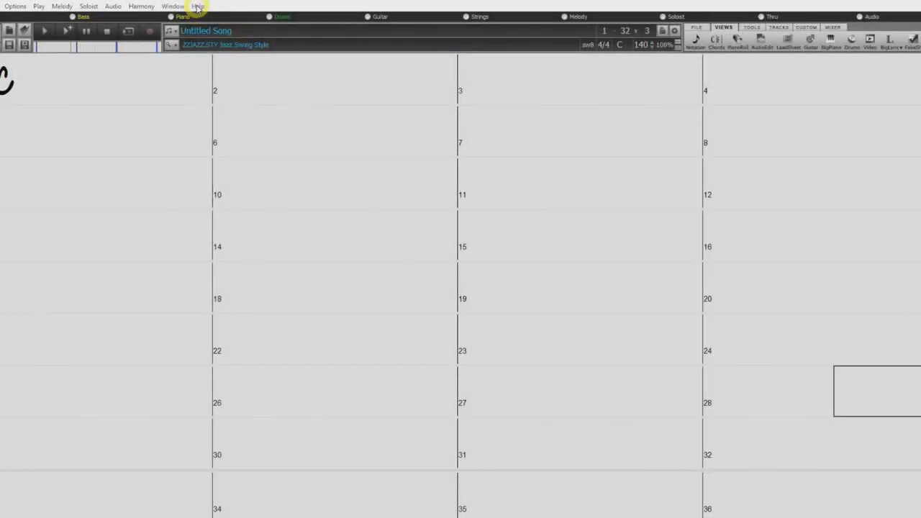
pyautogui.click(197, 7)
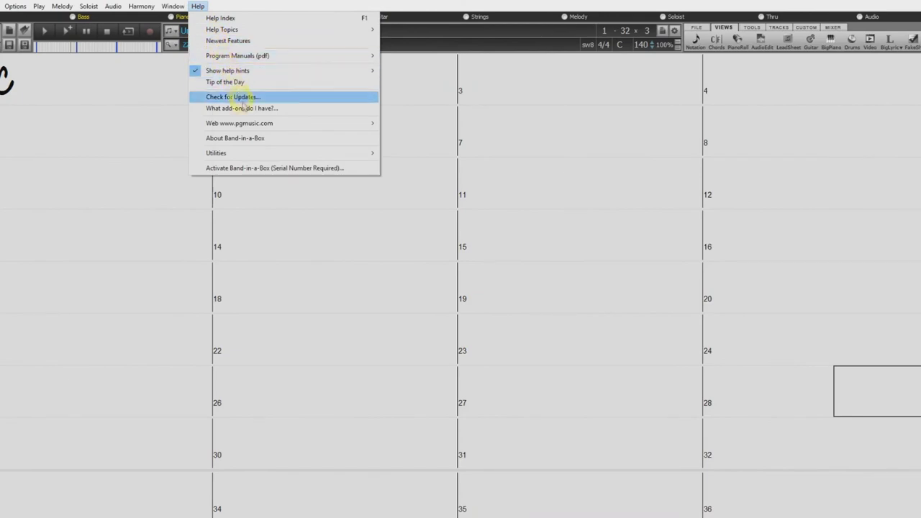
pyautogui.click(264, 169)
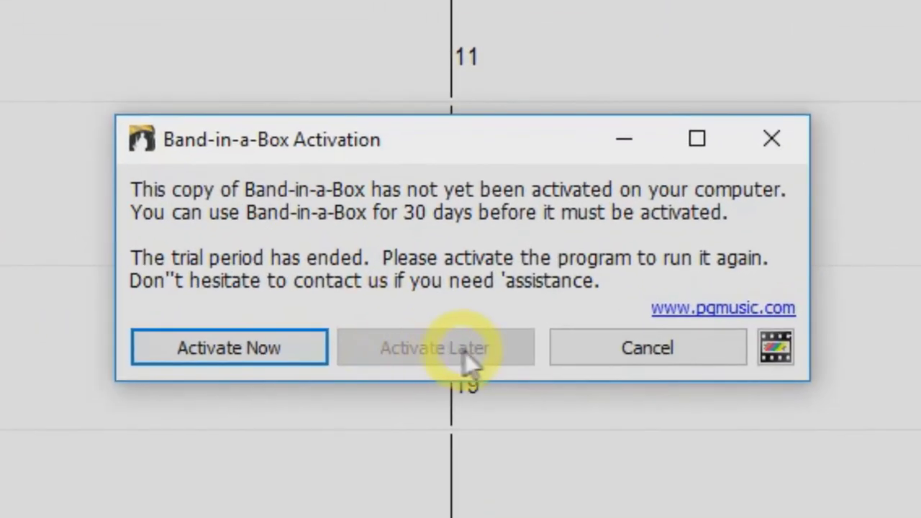
pyautogui.click(445, 311)
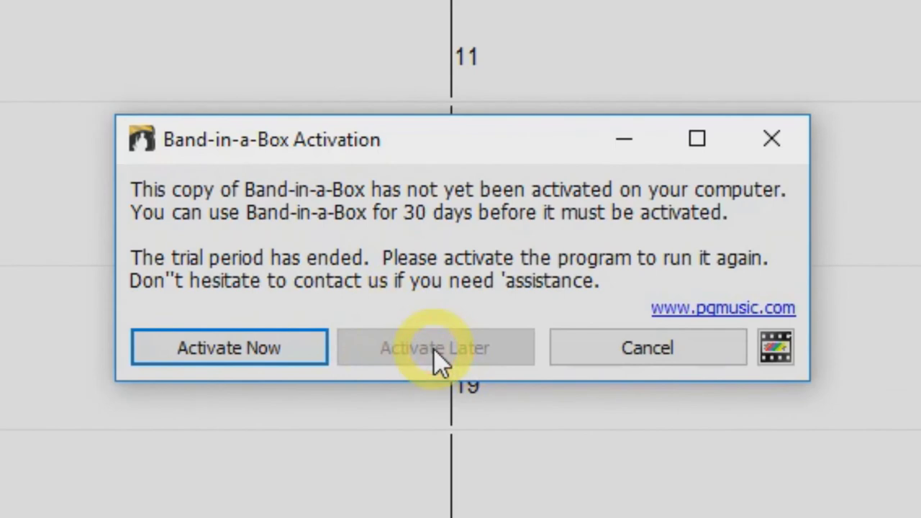
pyautogui.click(242, 343)
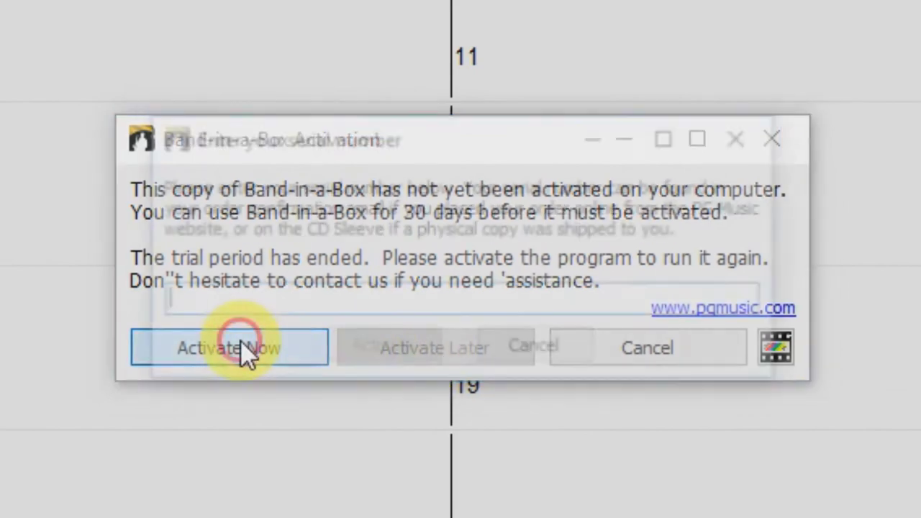
pyautogui.write('1234-5678-9098-7654-4321')
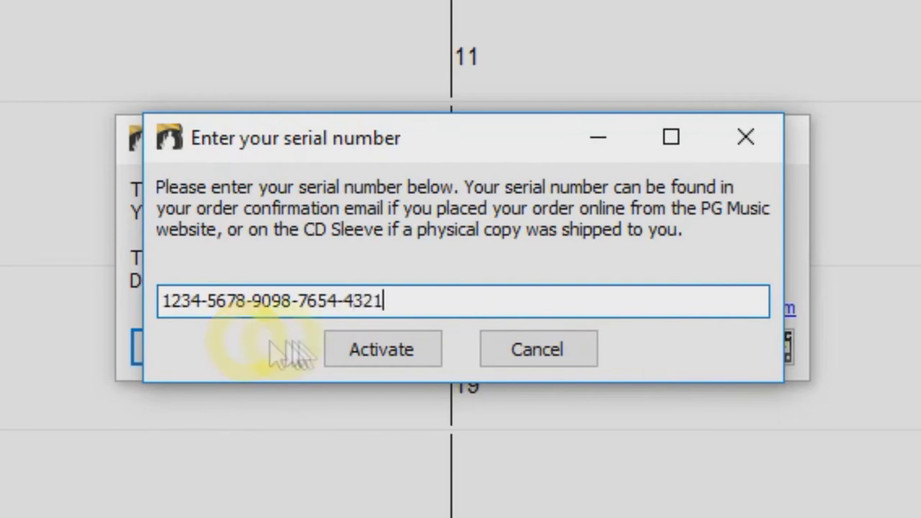
pyautogui.click(381, 350)
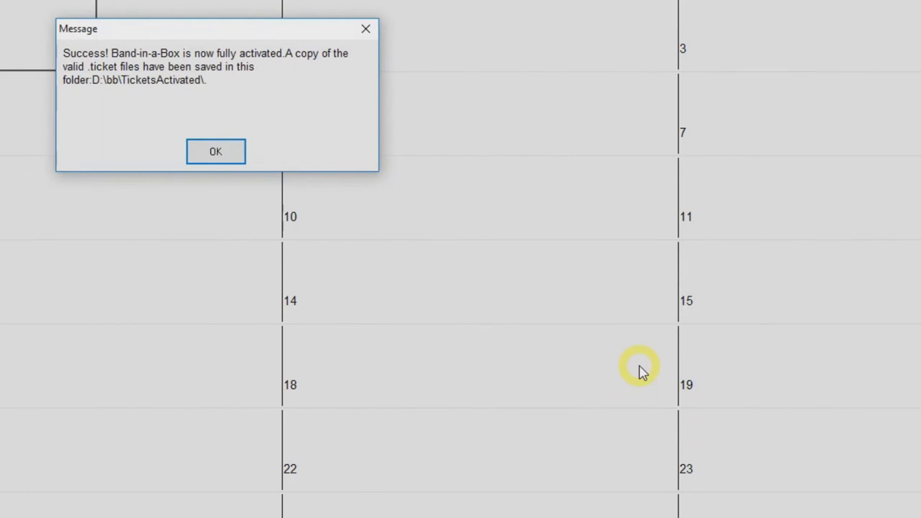
# Retry online activation, acknowledge the Automatic Activation Error, and note the toll-free phone number.
pyautogui.click(209, 154)
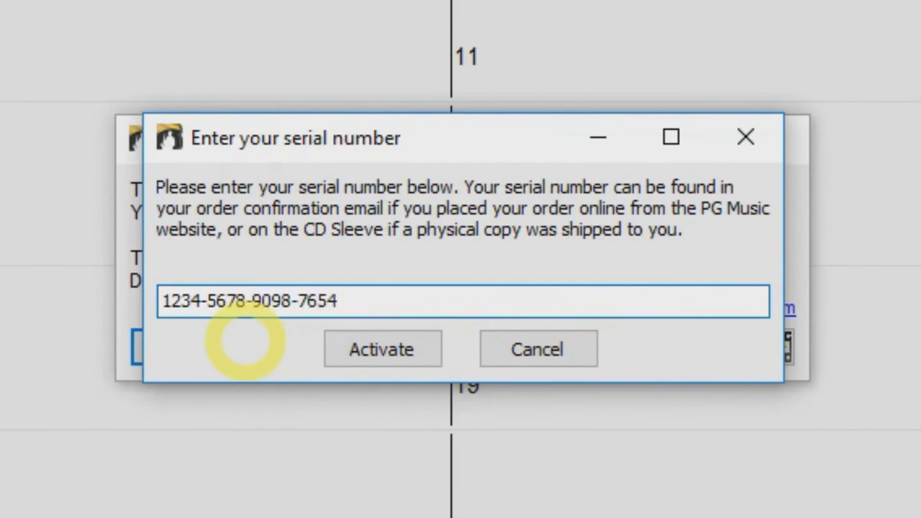
pyautogui.click(392, 356)
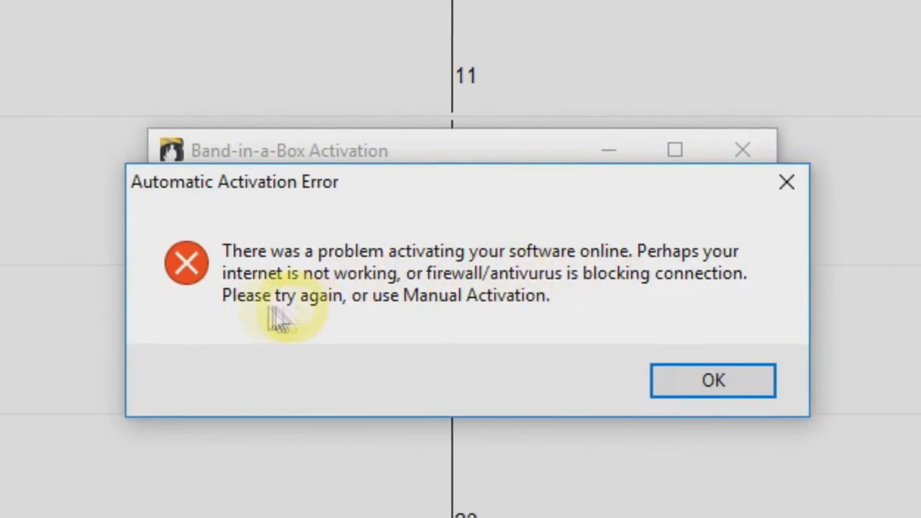
pyautogui.click(689, 376)
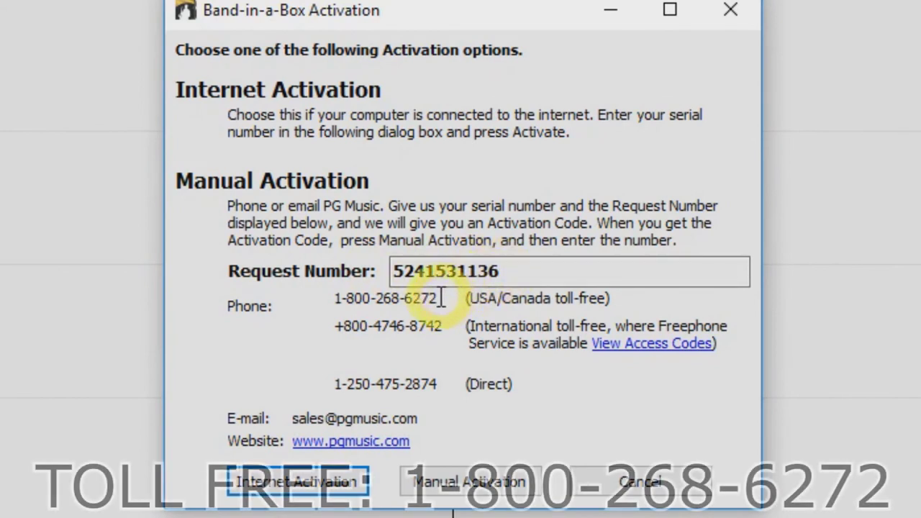
pyautogui.moveTo(434, 298); pyautogui.dragTo(328, 301)
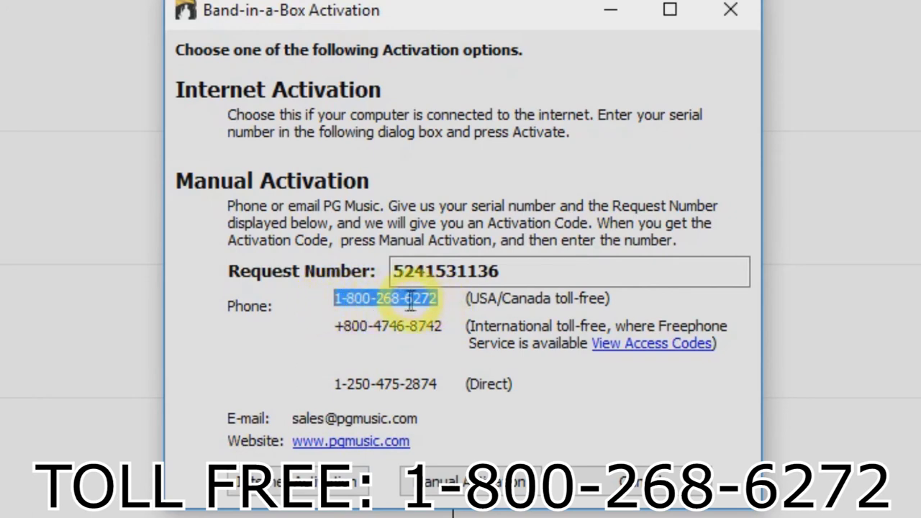
pyautogui.click(342, 299)
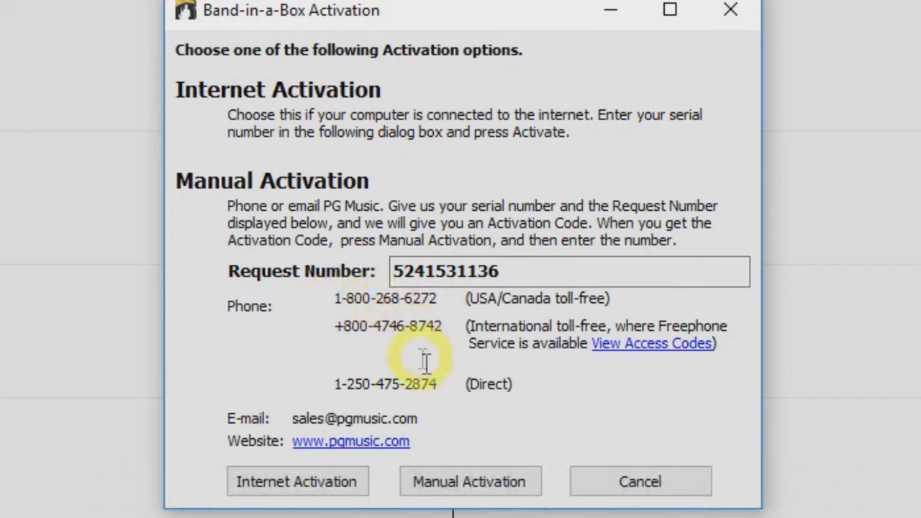
pyautogui.click(454, 476)
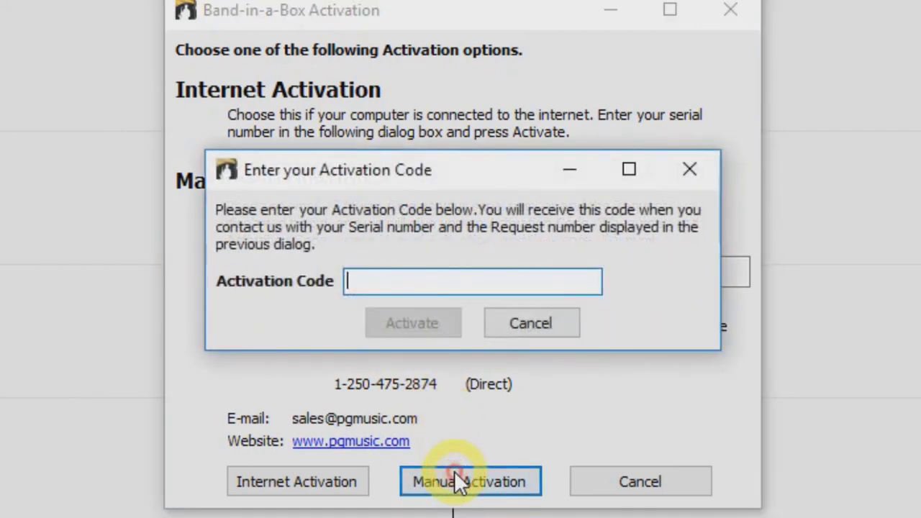
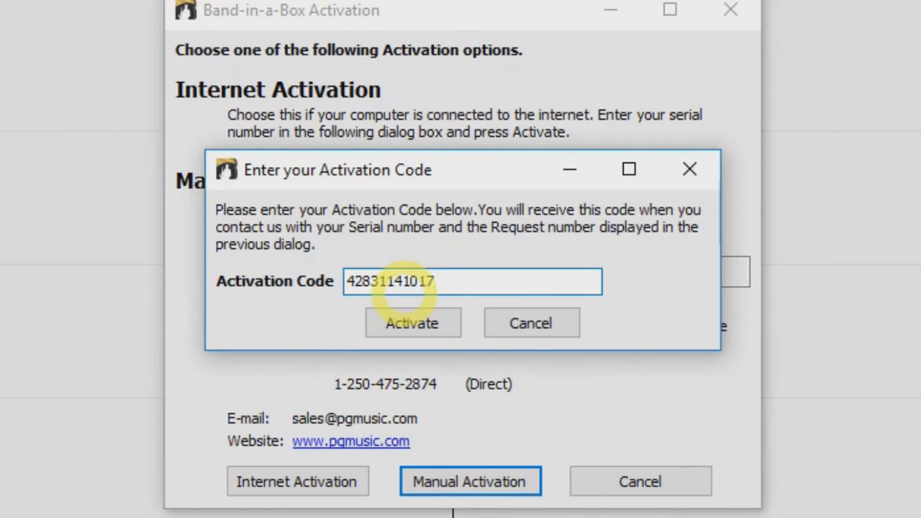
pyautogui.click(412, 323)
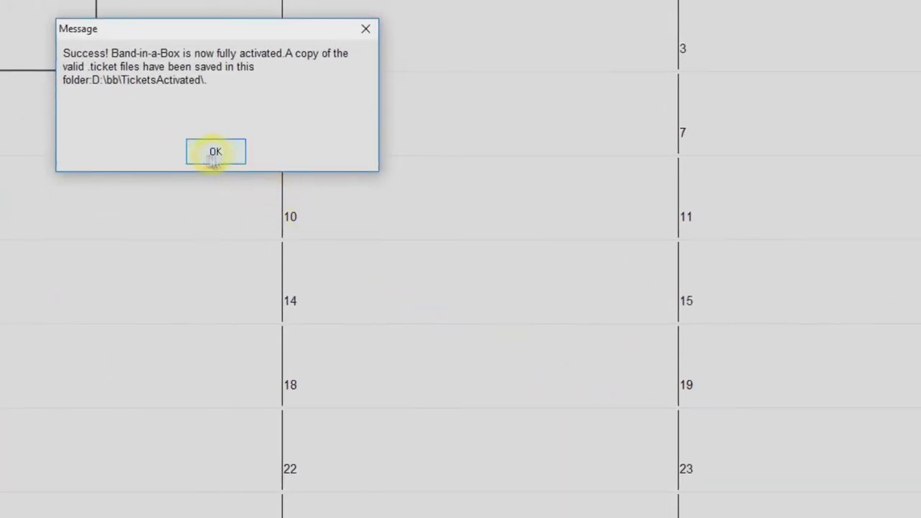
pyautogui.click(214, 154)
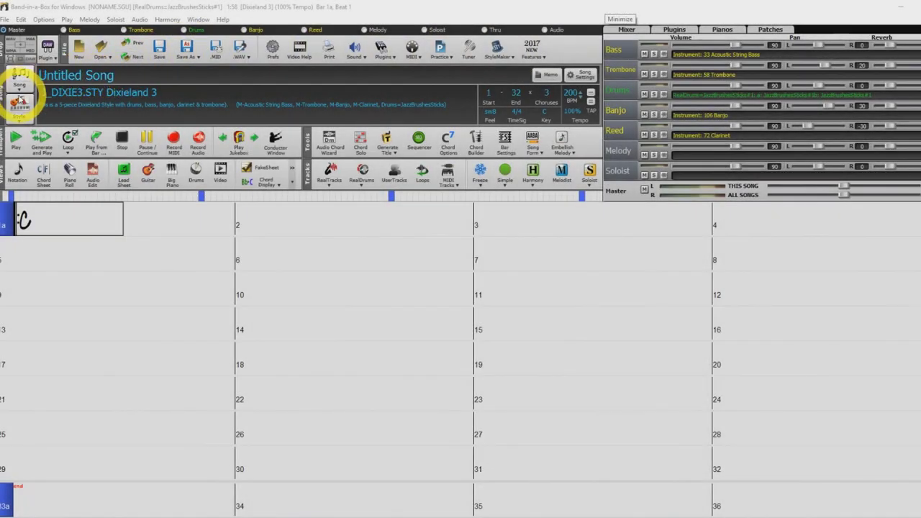
# Open the StylePicker and accept the fast rebuild of the style master list.
pyautogui.click(20, 99)
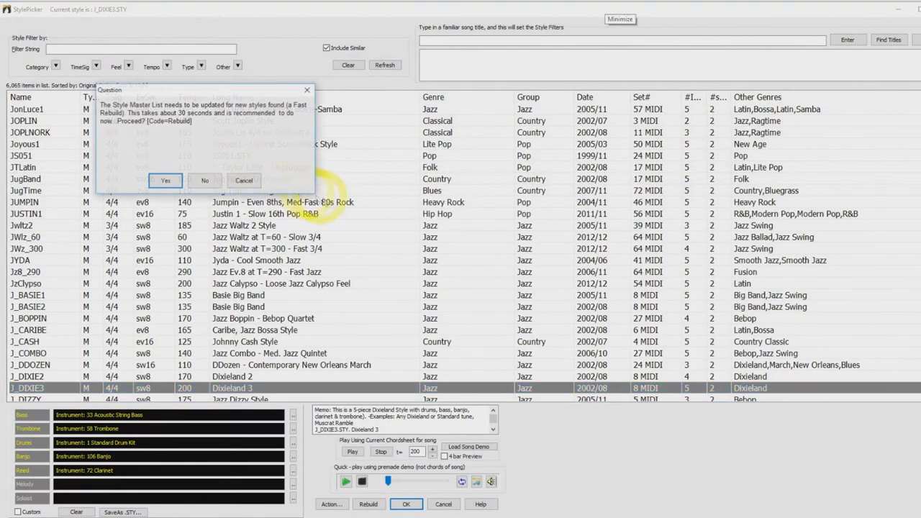
pyautogui.click(175, 181)
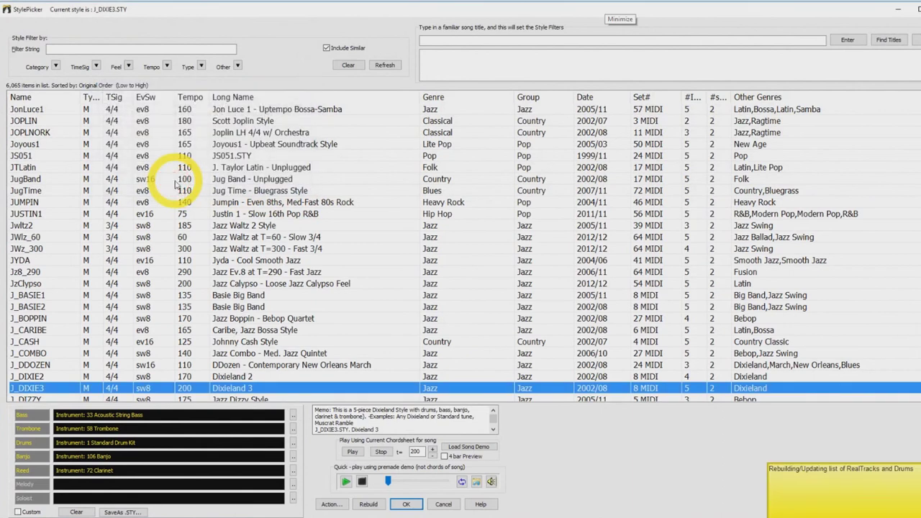